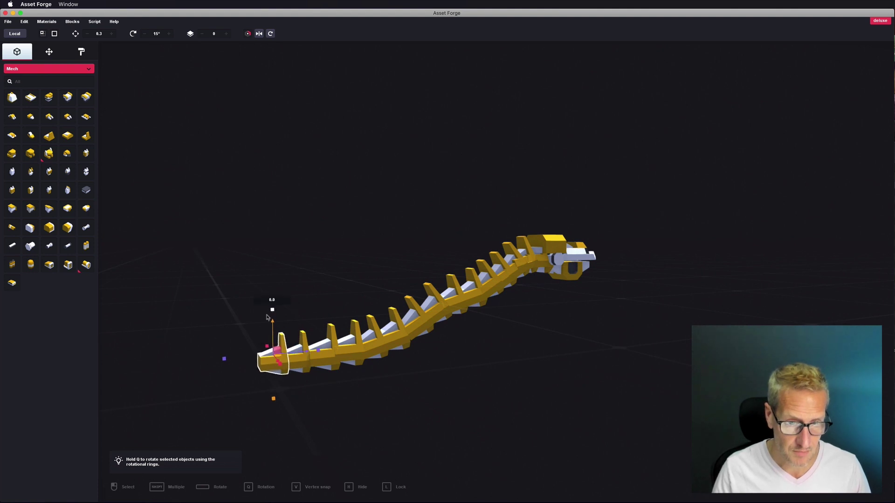
Add a grey tip block to the end of the dragon's tail and rotate it in line with the spine.
right_drag(250, 314, 223, 317)
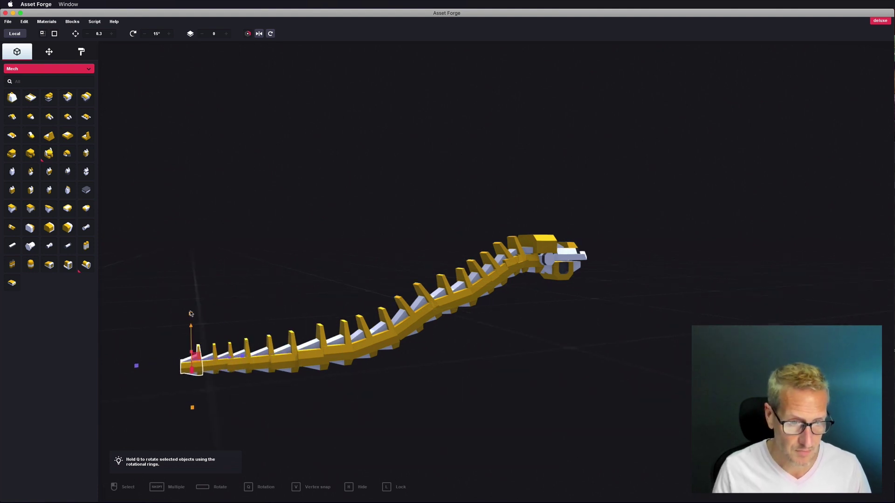
right_drag(197, 358, 270, 234)
click(270, 33)
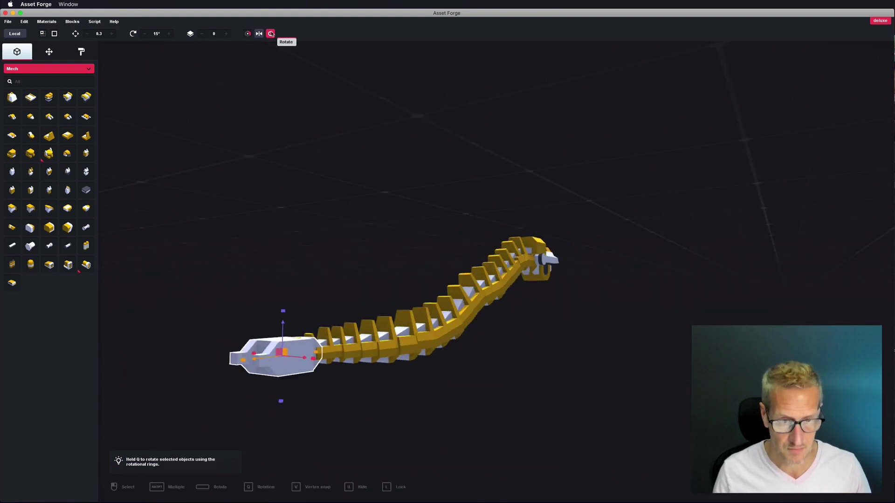
right_drag(270, 373, 572, 210)
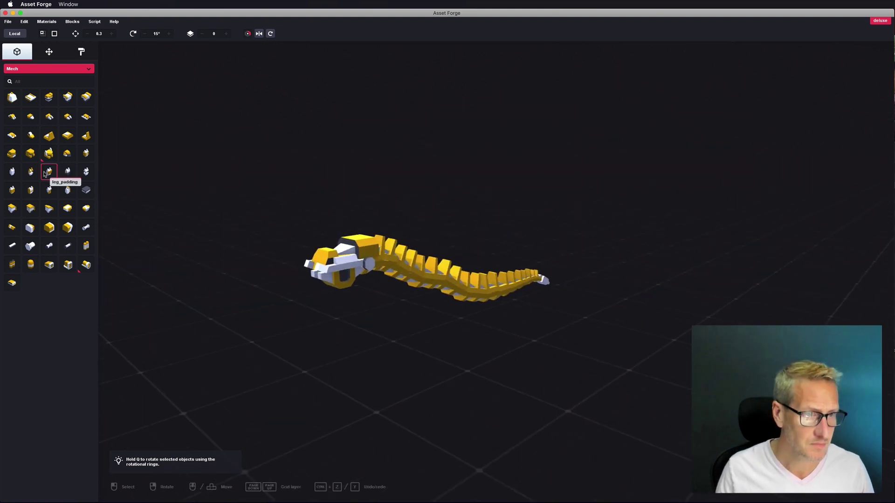
Place a clawed foot block under the dragon's body and duplicate it for the other feet.
click(49, 209)
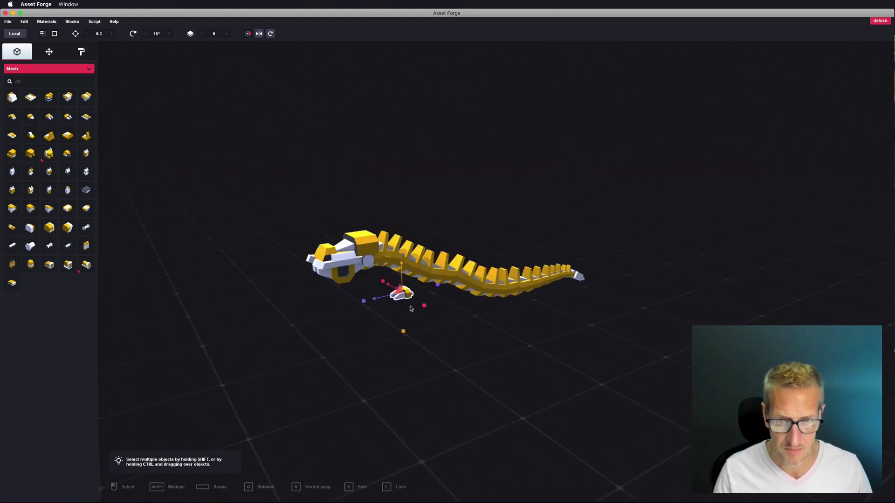
click(382, 290)
key(ctrl+d)
right_drag(354, 264, 387, 316)
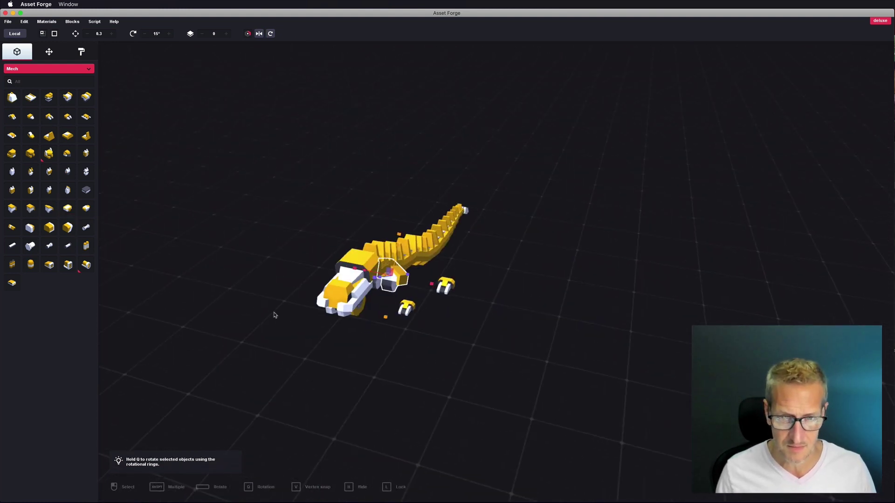
right_drag(338, 296, 266, 74)
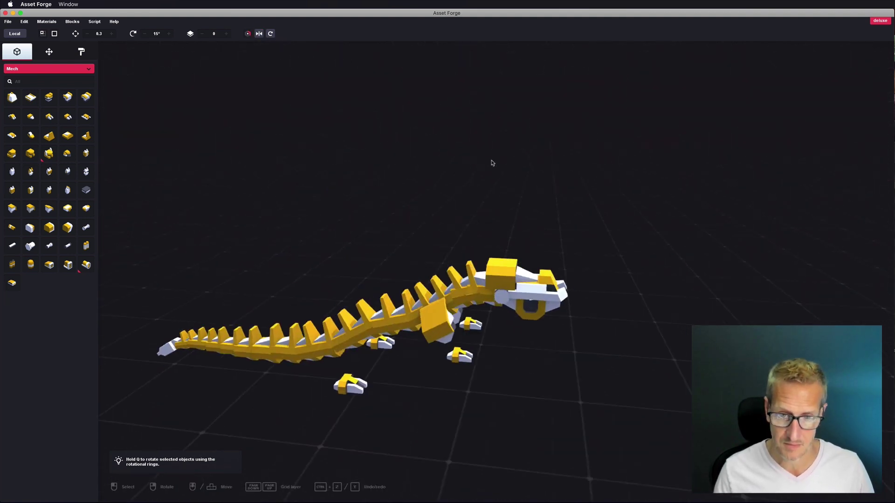
Add a hip block over the rear spine above the back feet and rotate it in line with the body.
right_drag(490, 164, 420, 366)
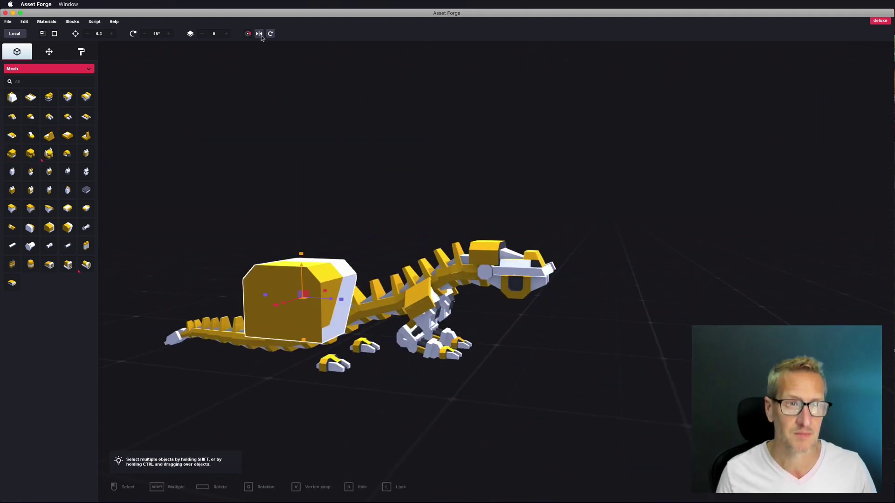
click(259, 34)
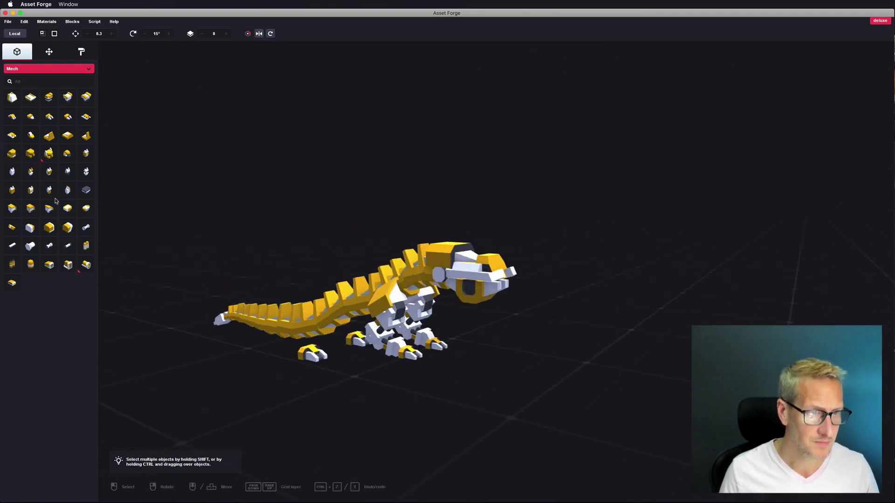
click(67, 135)
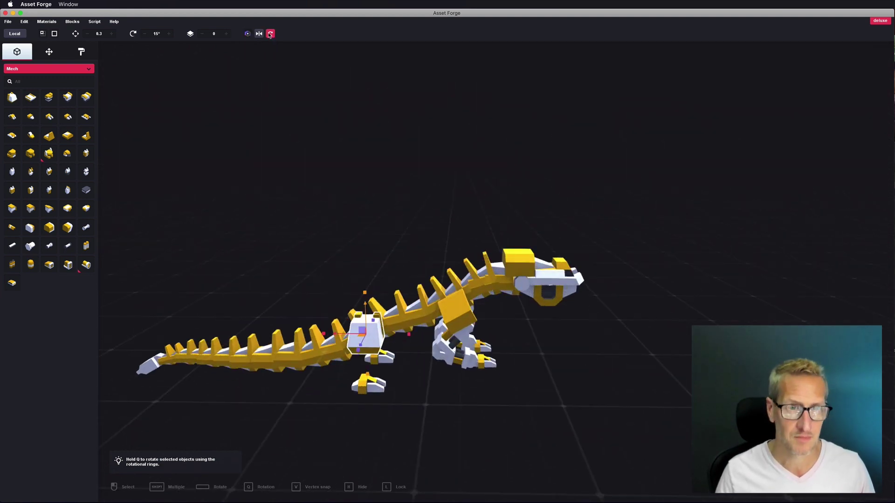
right_drag(361, 344, 471, 320)
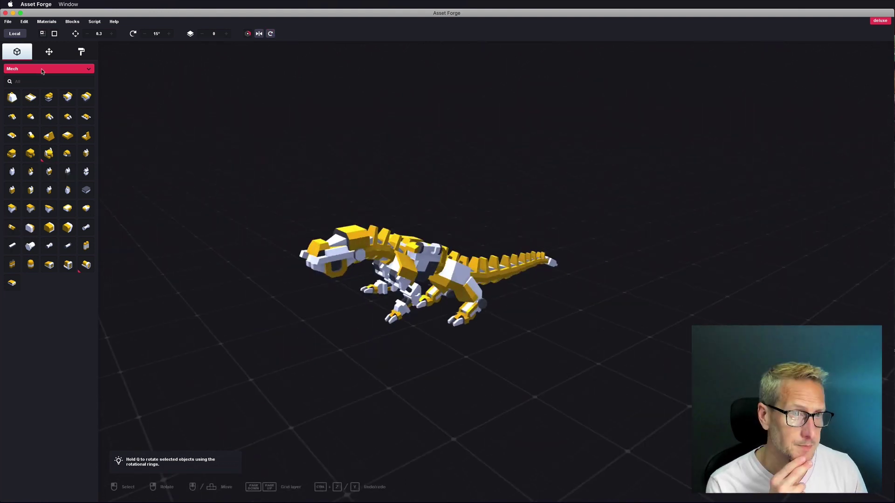
click(43, 69)
click(28, 78)
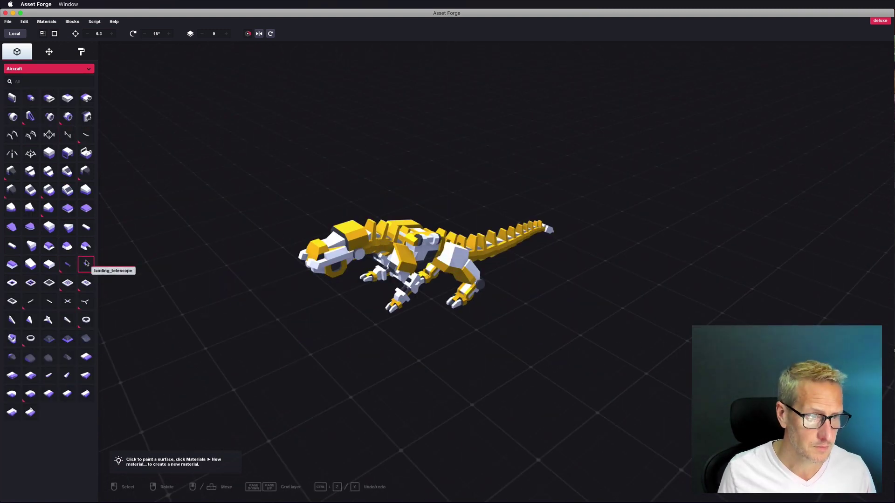
click(86, 263)
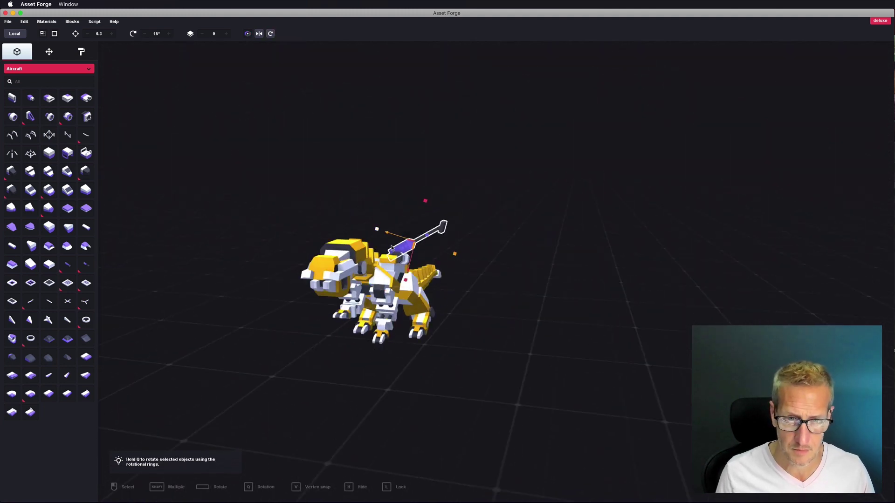
click(30, 302)
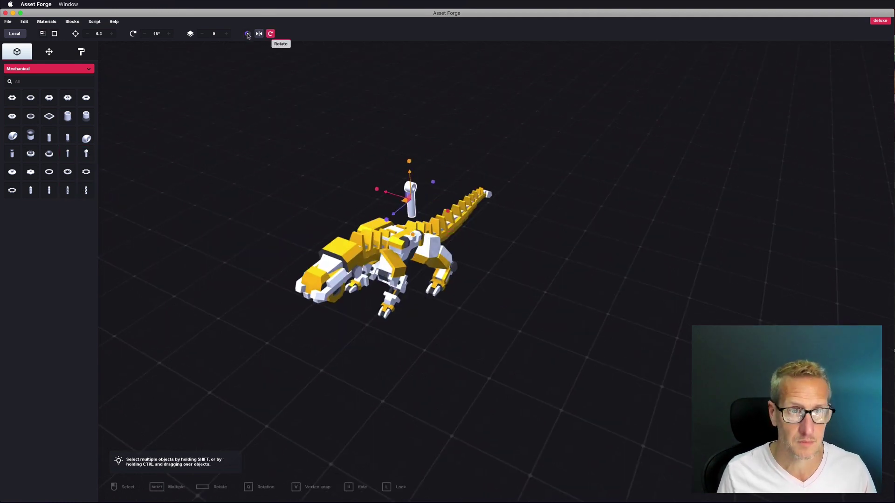
Rotate the Mechanical rod block above the dragon's back and join rods into a bent wing arm at the shoulder.
click(271, 34)
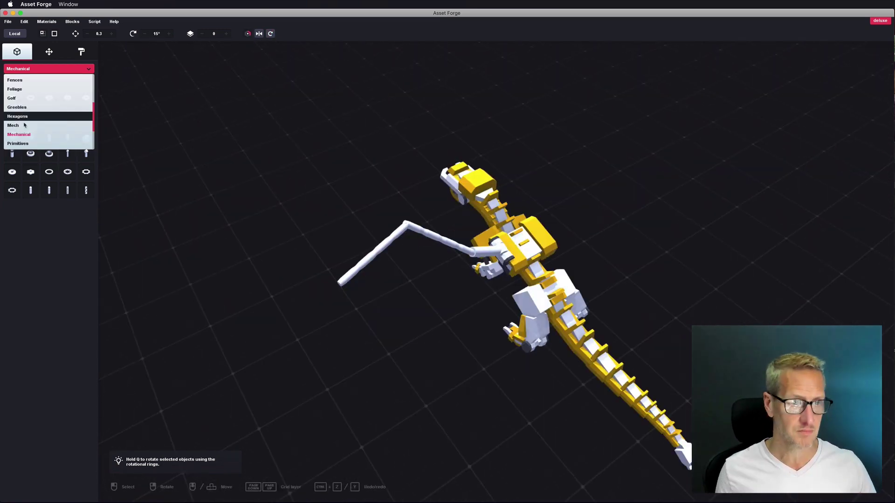
click(409, 227)
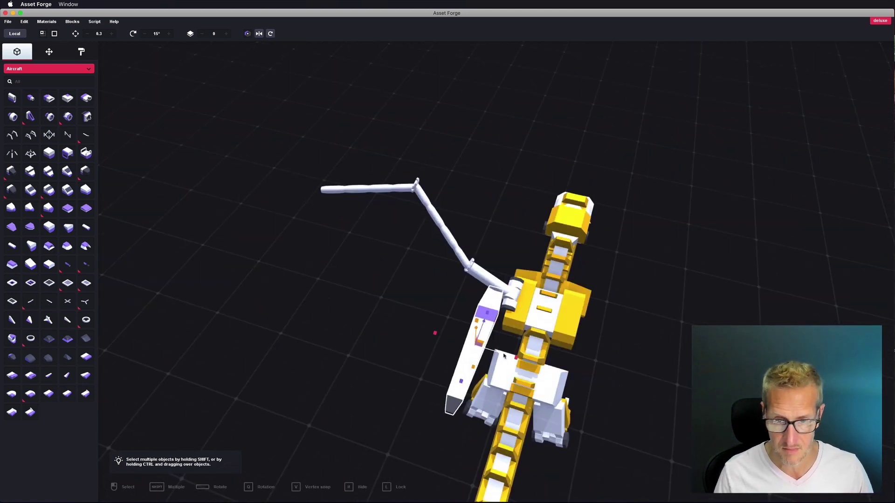
Duplicate the long white Aircraft blade seven times and spread the copies in a row below the wing arm as feathers.
key(super+d)
key(super+d)
key(super+d)
key(super+d)
key(super+d)
key(super+d)
key(super+d)
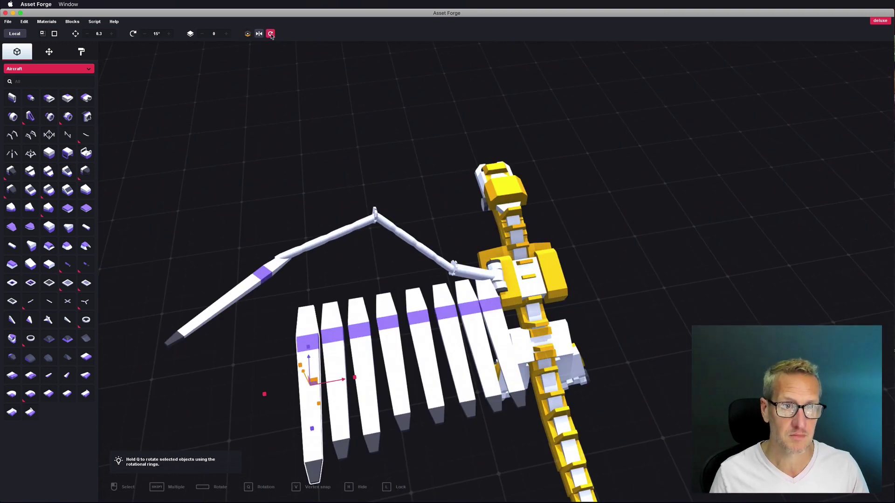
Rotate the feather blades and attach them along the wing arm so they fan outwards.
click(271, 33)
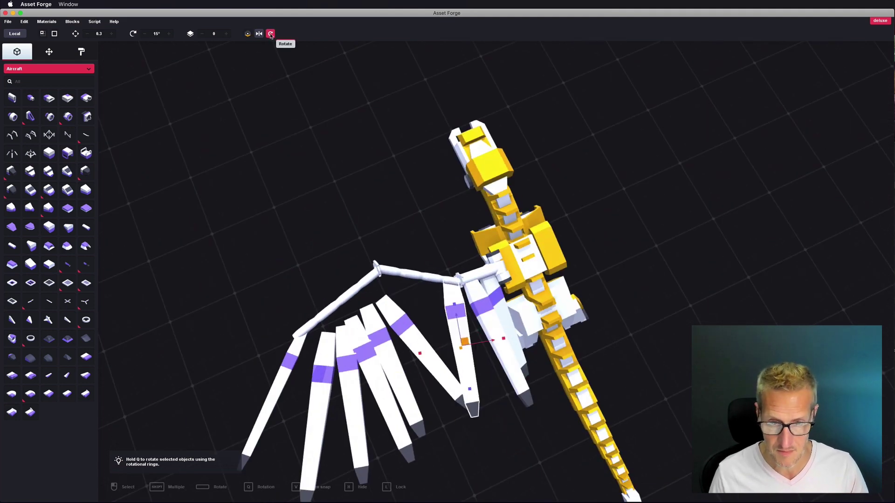
click(270, 34)
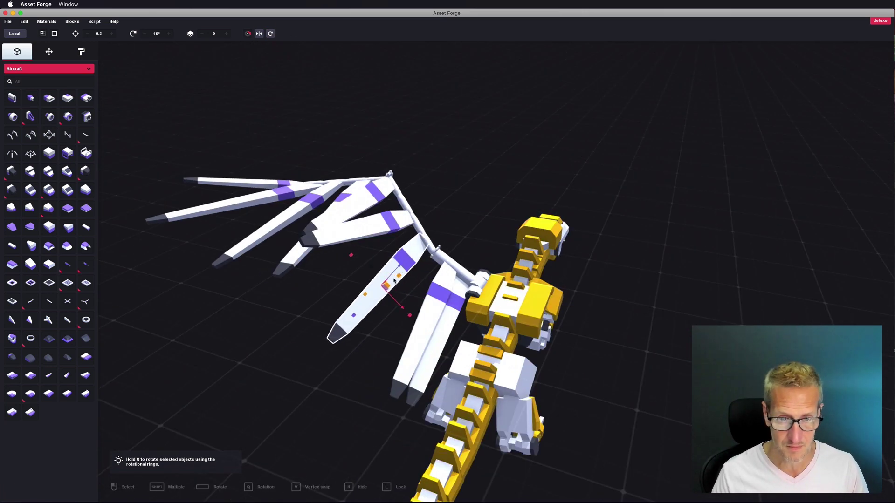
click(271, 33)
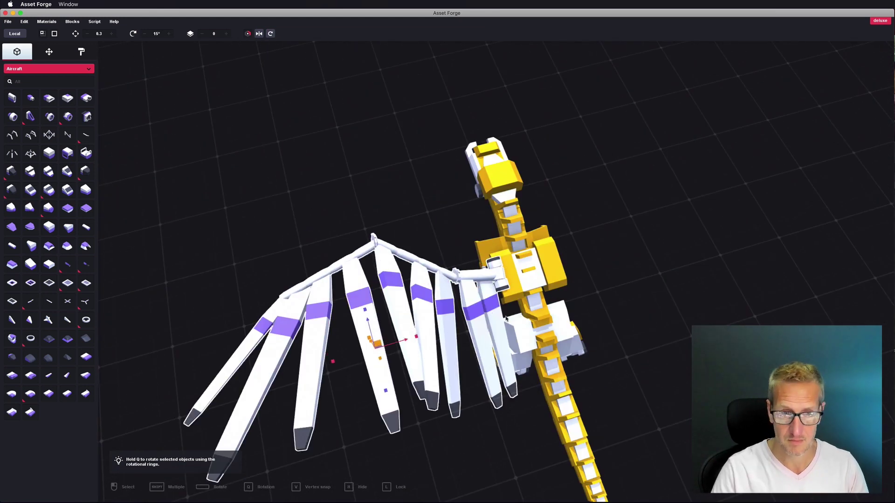
Mirror the complete wing with its arm and feathers to the opposite side of the dragon's body.
click(310, 188)
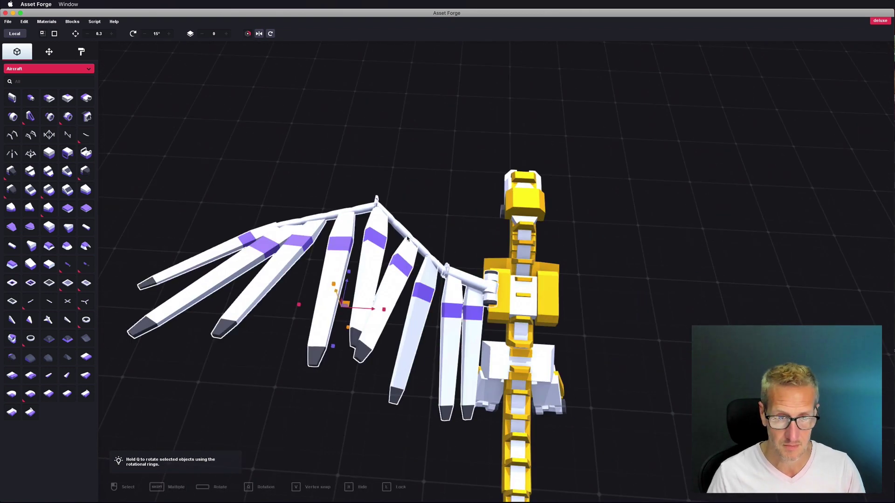
click(259, 33)
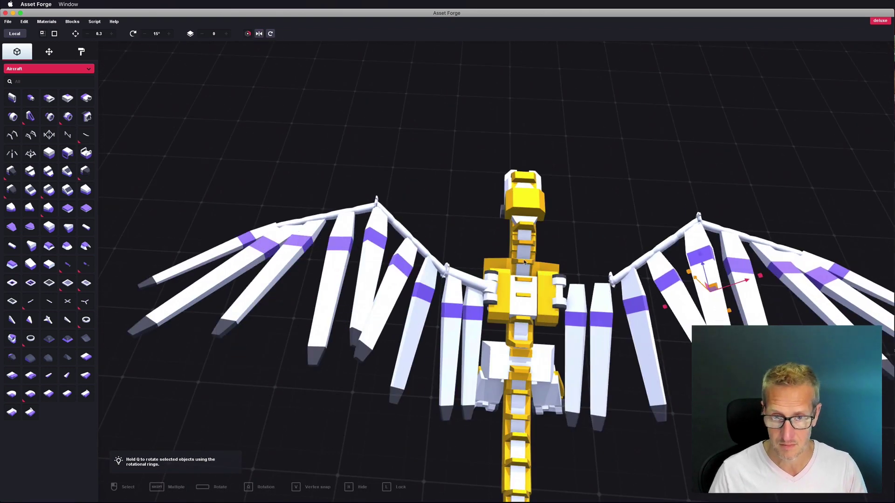
right_drag(413, 280, 547, 184)
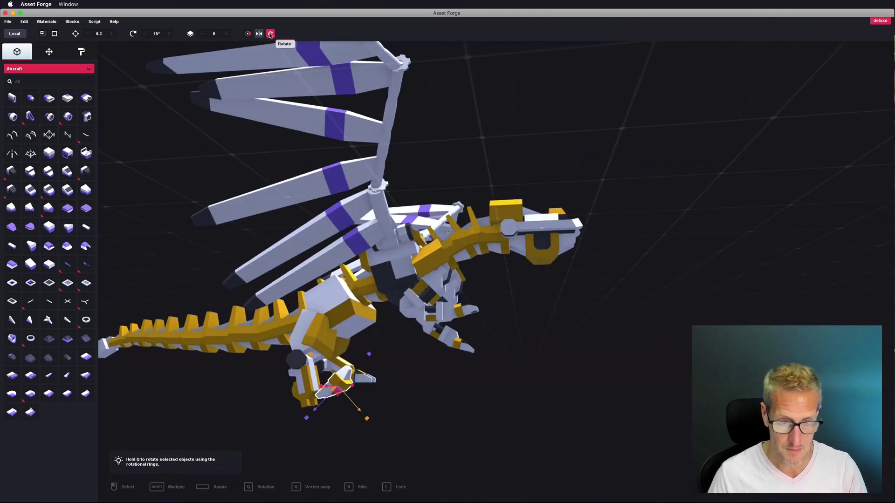
Repaint the purple bands on the wing feathers with the orange metal material.
click(81, 52)
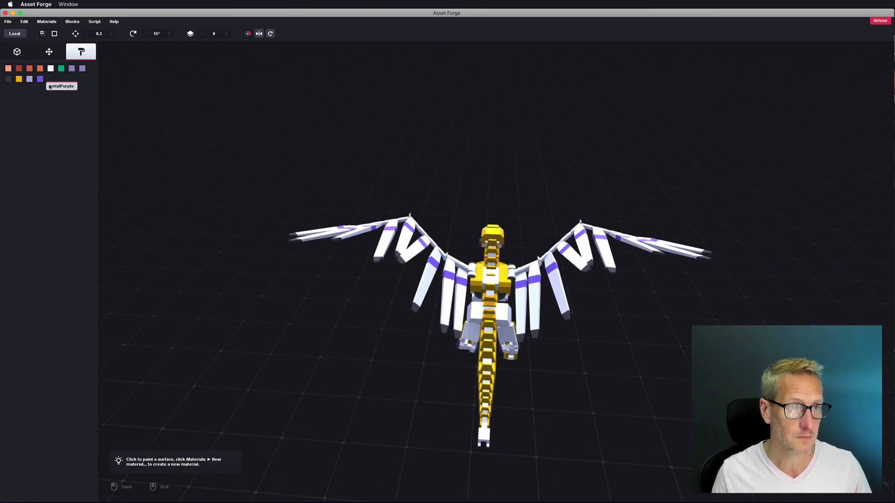
click(18, 78)
click(8, 79)
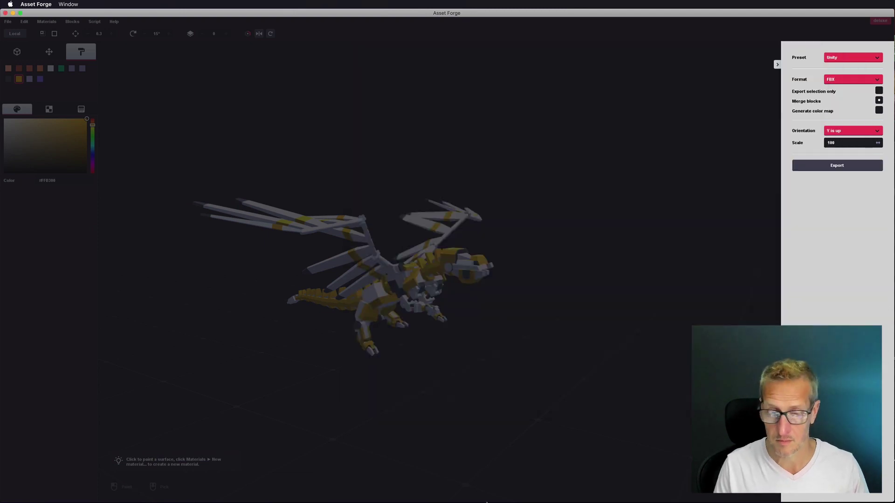
Switch to Unity, import the exported dragon FBX and put it in the project's Model folder.
drag(889, 171, 29, 80)
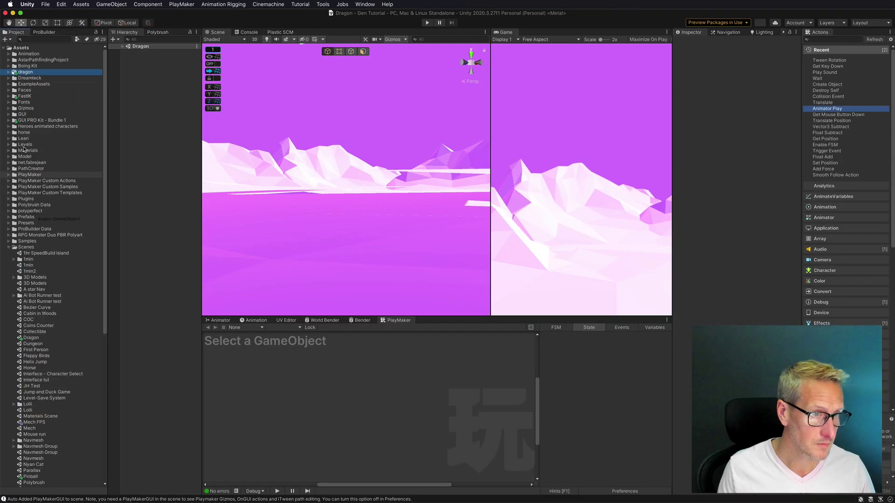
click(8, 156)
click(31, 241)
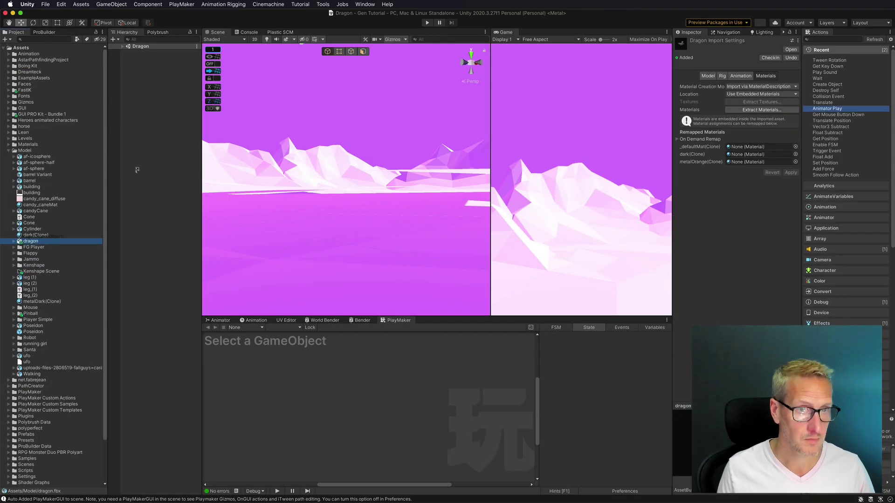
Add the dragon model to the scene and match its Transform to the camera's position and rotation.
drag(30, 241, 322, 200)
key(f)
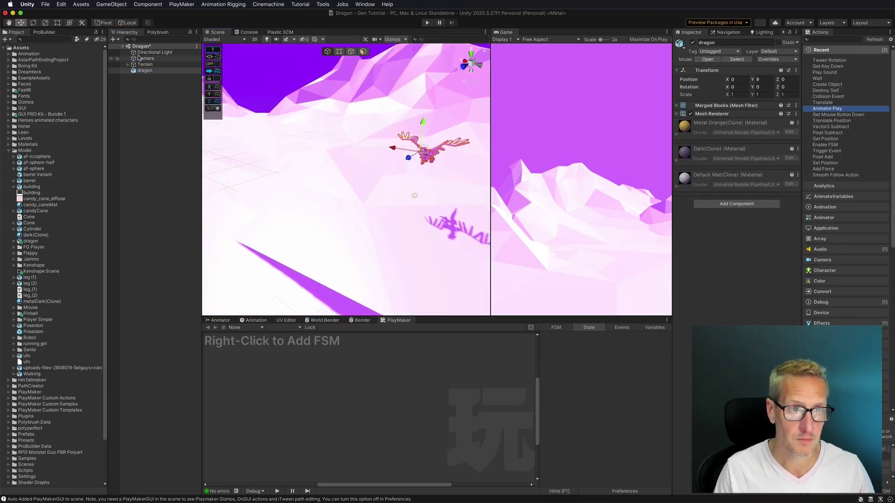
click(796, 70)
click(825, 113)
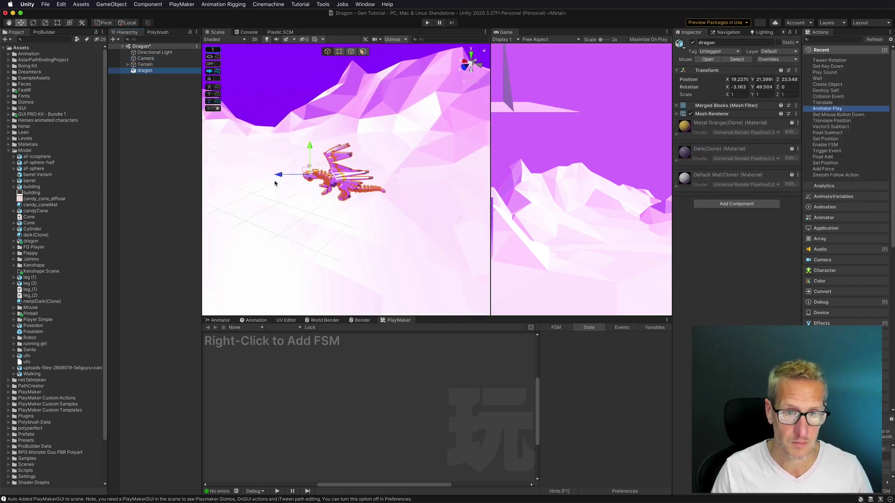
Place the dragon in front of the camera at position 25.59, 22.38, 27.76 with rotation -23.41, -161.1, 6.7.
click(145, 58)
click(224, 256)
drag(727, 87, 720, 87)
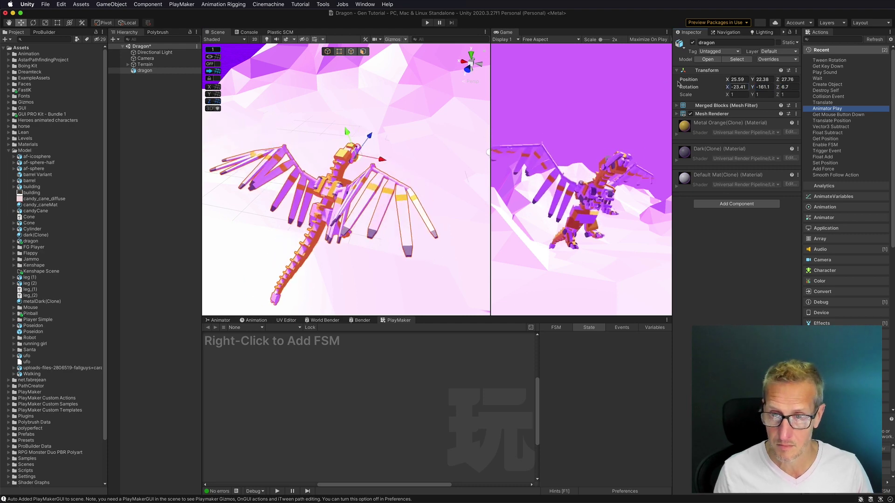
Move the dragon and the camera together closer to the terrain and play the scene in a larger Game view.
drag(491, 144, 385, 144)
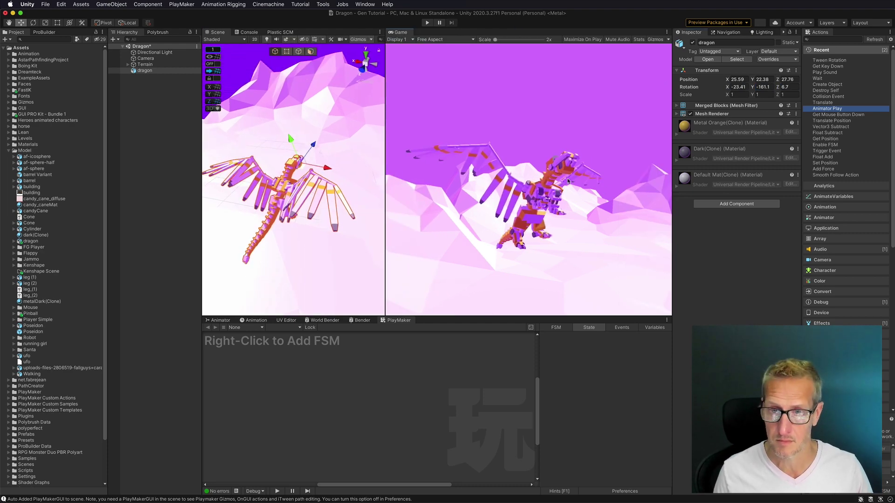
super+click(144, 59)
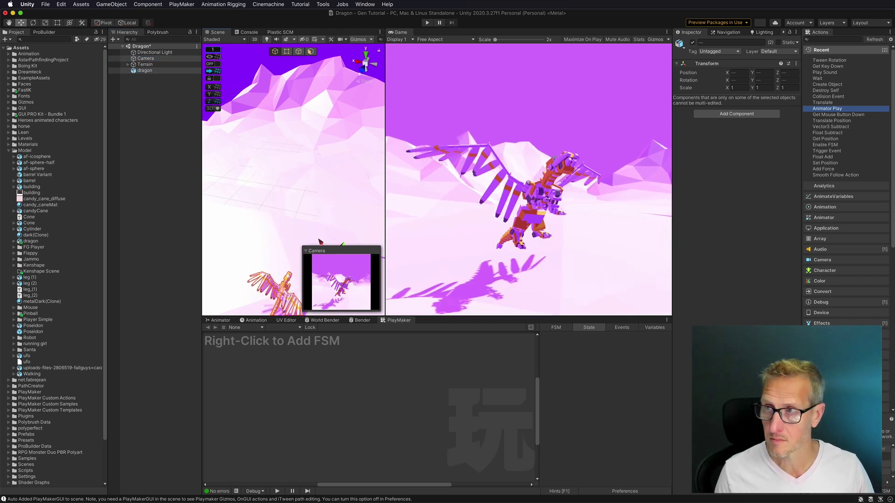
key(super+p)
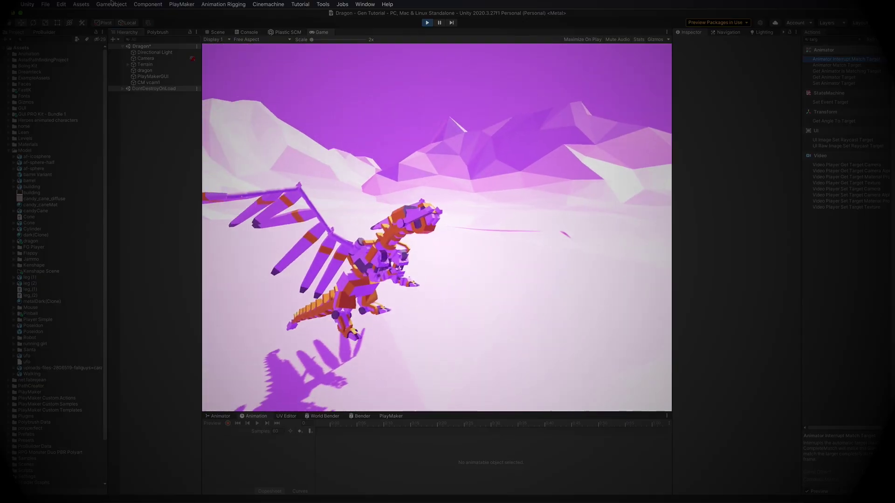